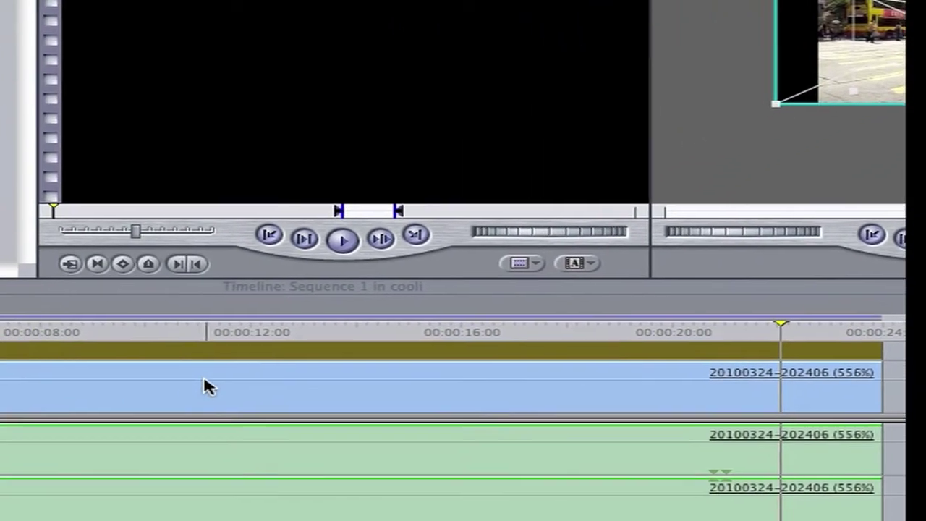
# Delete the old street background clip and its audio from the Timeline.
pyautogui.click(417, 322)
pyautogui.press('Delete')
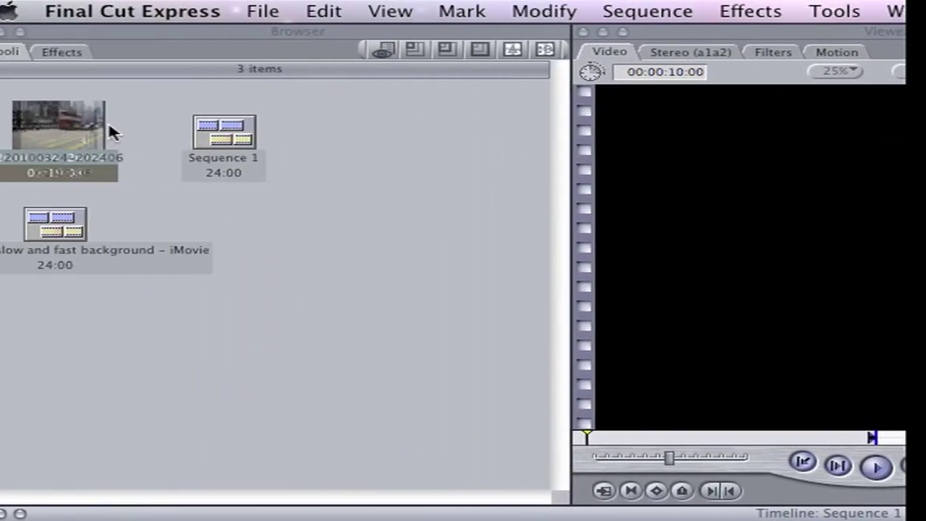
pyautogui.moveTo(87, 130); pyautogui.dragTo(637, 250)
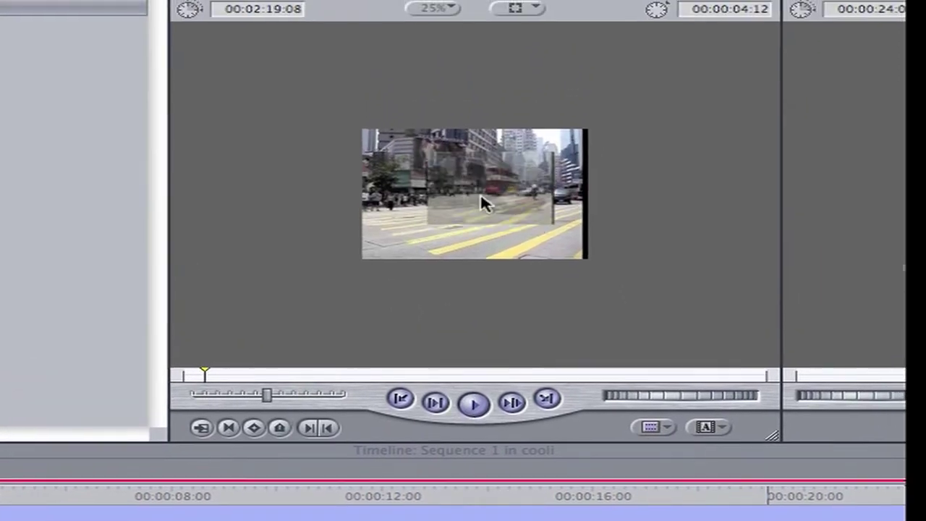
pyautogui.moveTo(469, 170)
pyautogui.mouseDown()
pyautogui.moveTo(215, 417)
pyautogui.moveTo(101, 333)
pyautogui.mouseUp()
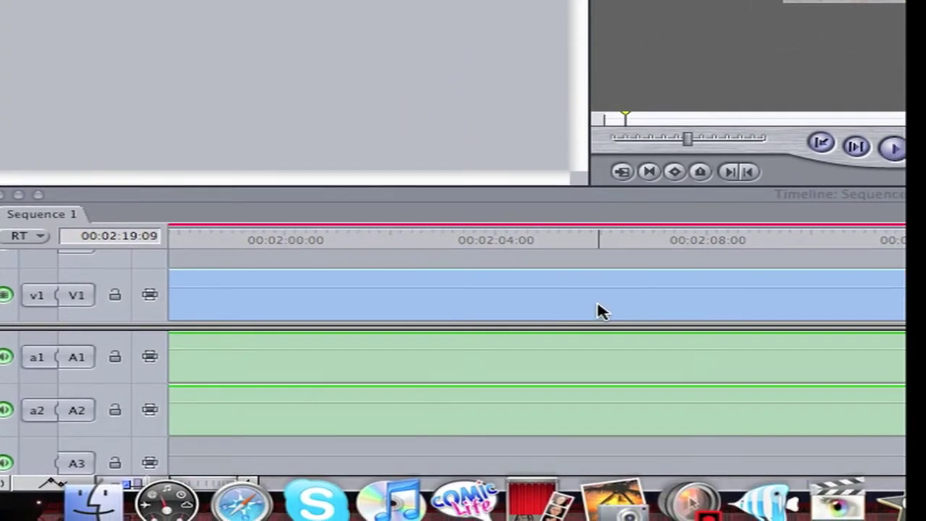
pyautogui.moveTo(602, 311); pyautogui.dragTo(603, 311)
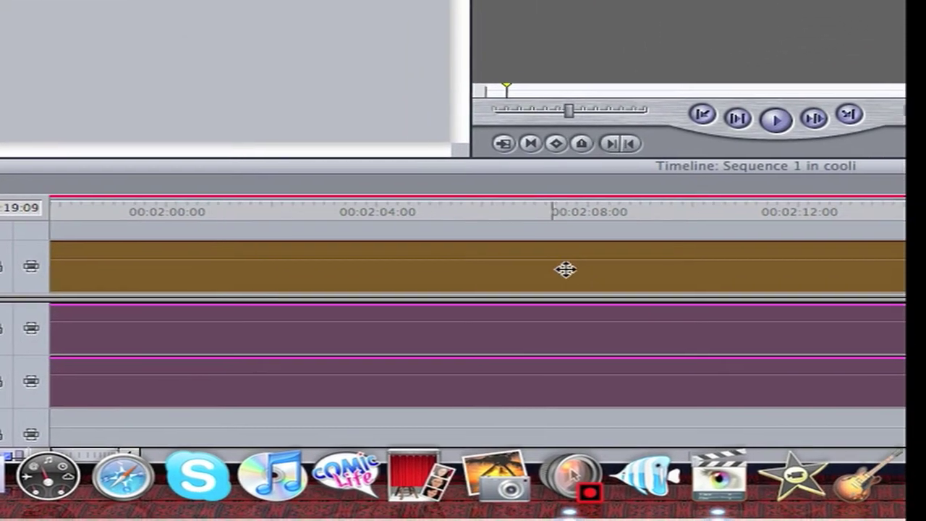
pyautogui.hscroll(-10, 536, 273)
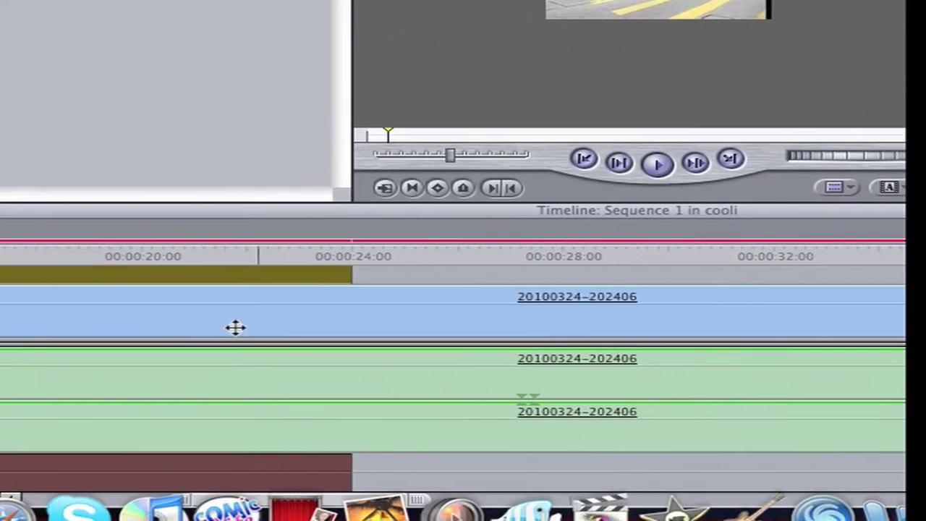
# Set the street clip and its audio to 2000% speed via Modify > Speed.
pyautogui.click(135, 358)
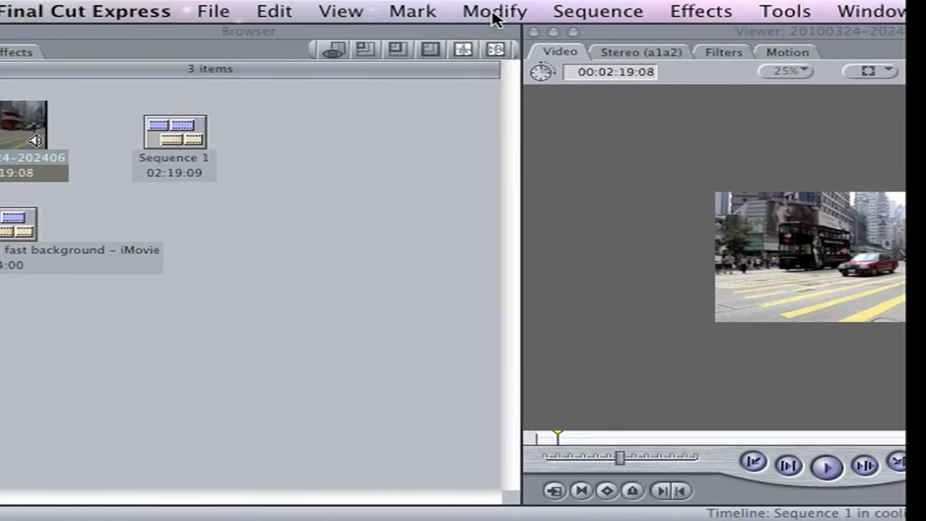
pyautogui.click(511, 6)
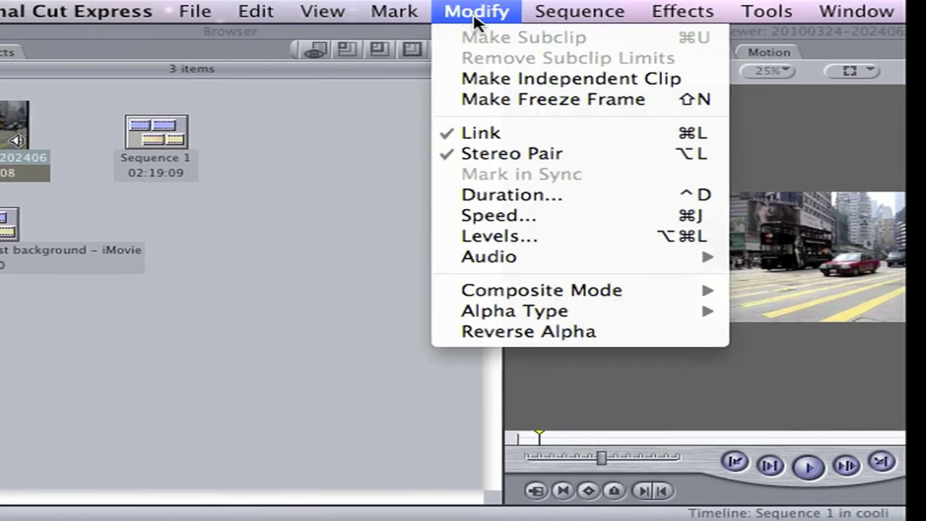
pyautogui.click(477, 216)
pyautogui.write('1000')
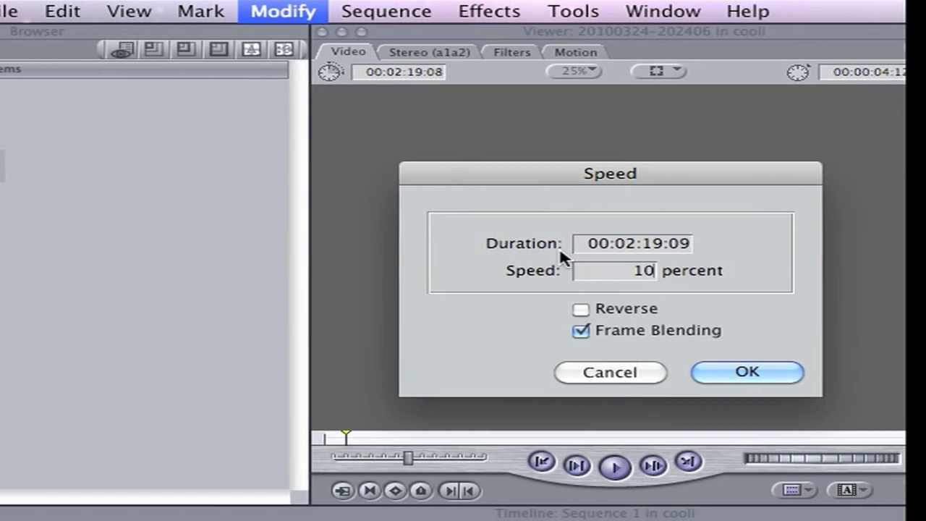
pyautogui.press('BackSpace')
pyautogui.press('BackSpace')
pyautogui.press('BackSpace')
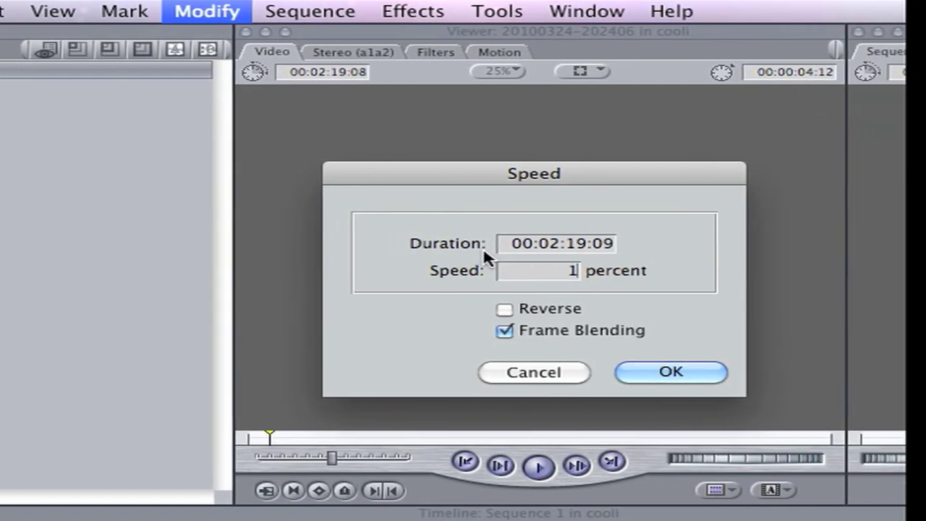
pyautogui.write('200')
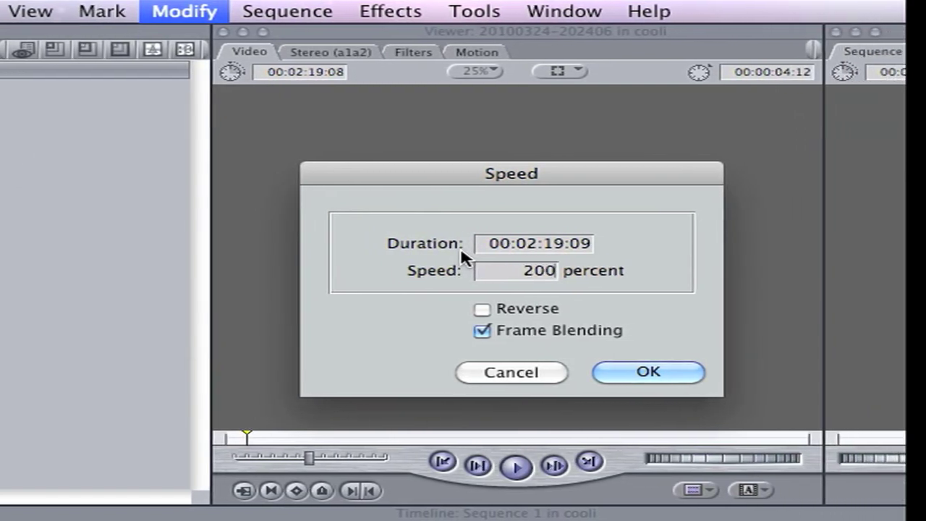
pyautogui.write('00')
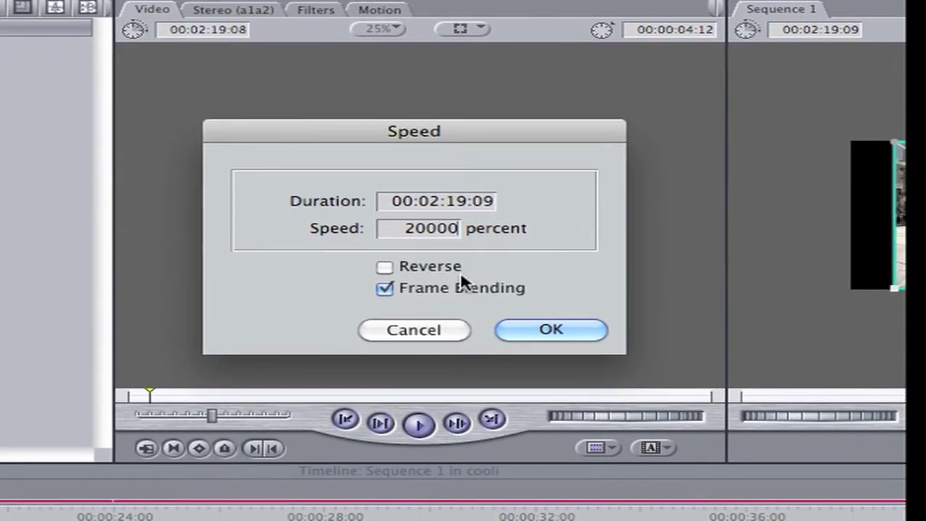
pyautogui.press('BackSpace')
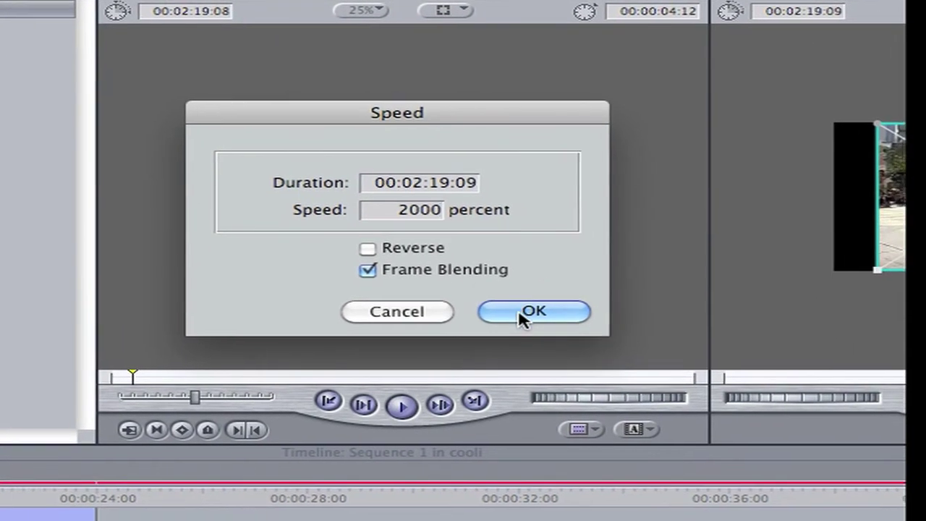
pyautogui.click(548, 325)
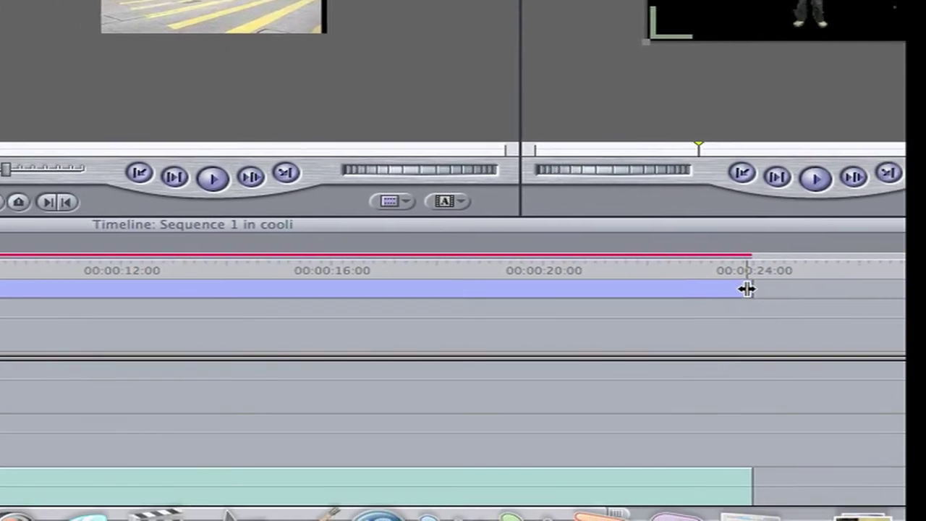
# Trim the sped-up street clip's end to about 6 seconds, matching the subject clip.
pyautogui.moveTo(861, 303); pyautogui.dragTo(99, 268)
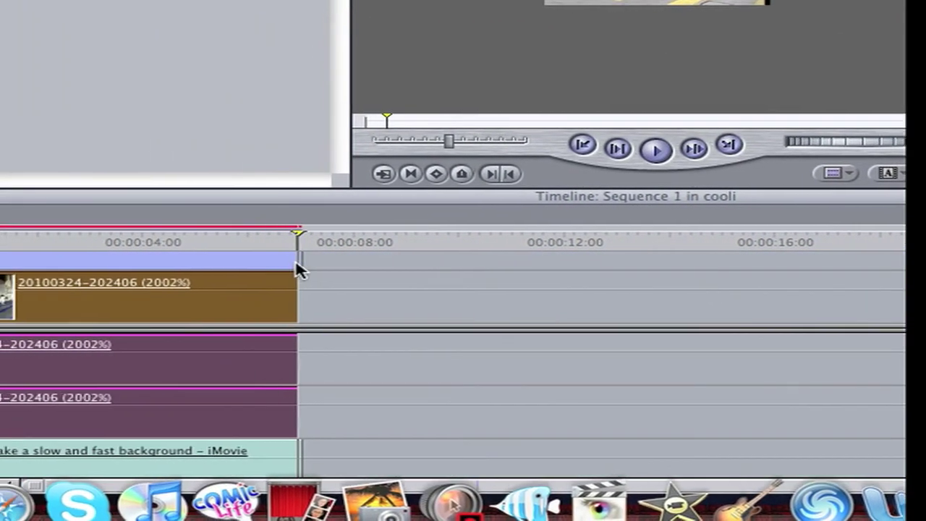
pyautogui.moveTo(346, 261); pyautogui.dragTo(422, 260)
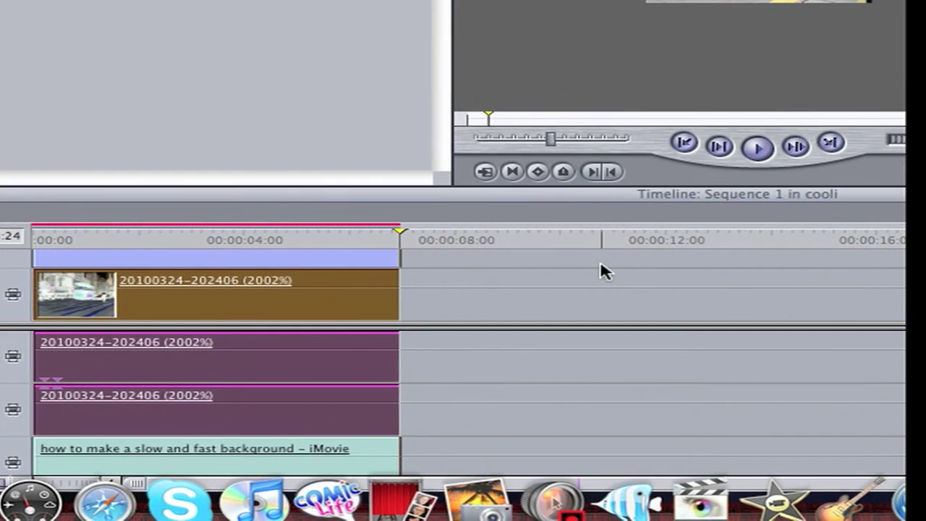